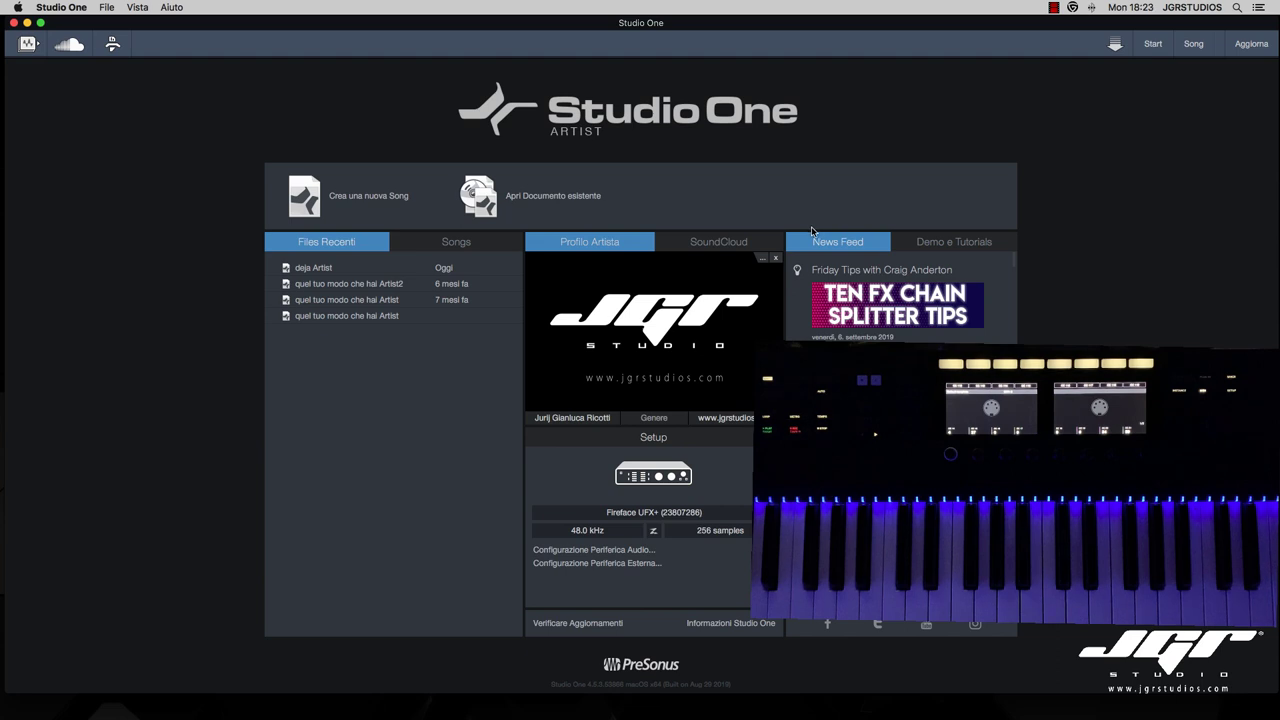
Step: Open the preferences at the external devices settings
mouse_move(1128, 714)
click(61, 7)
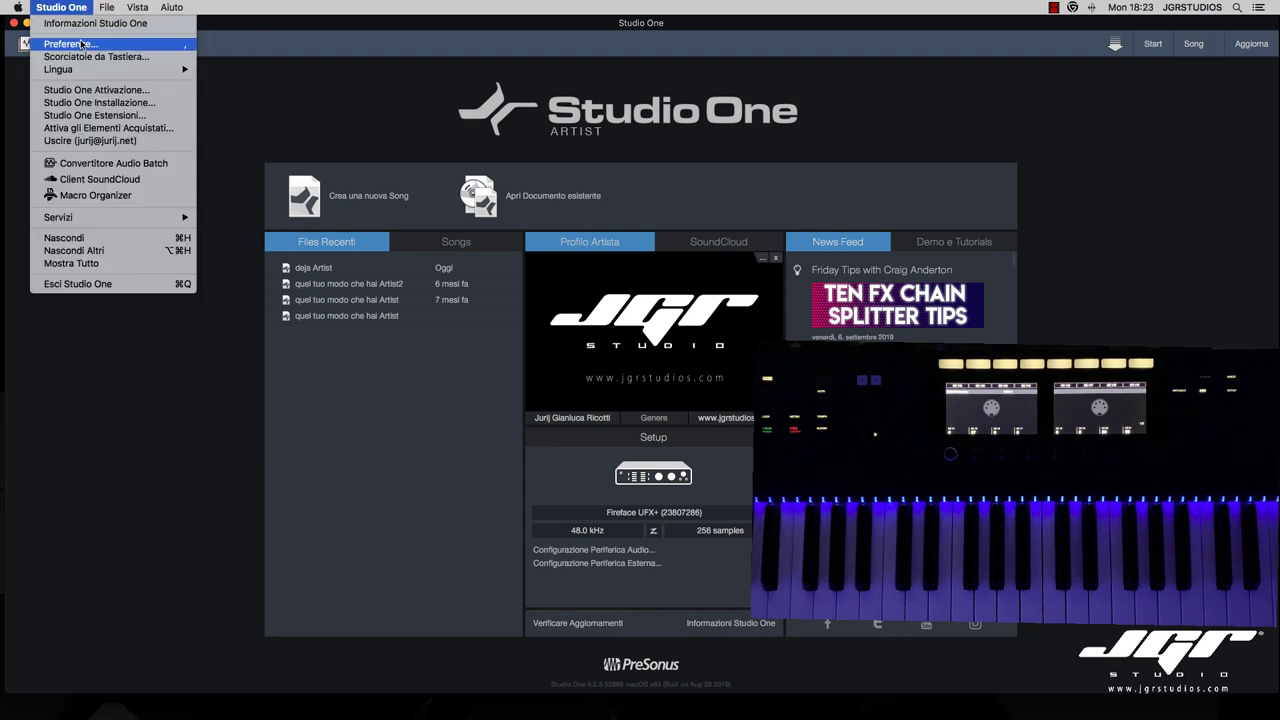
click(82, 44)
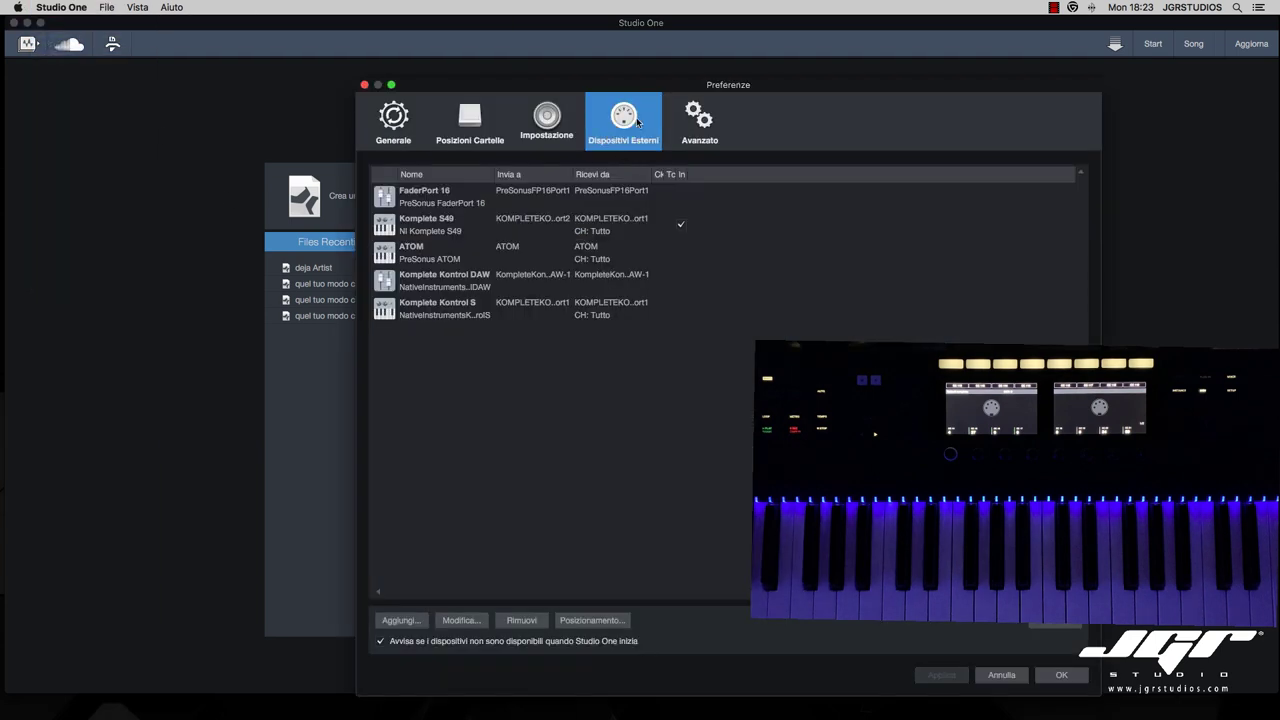
Step: Set the Komplete Kontrol DAW device to receive from Komplete Kontrol DAW - 1 and confirm its settings
click(599, 286)
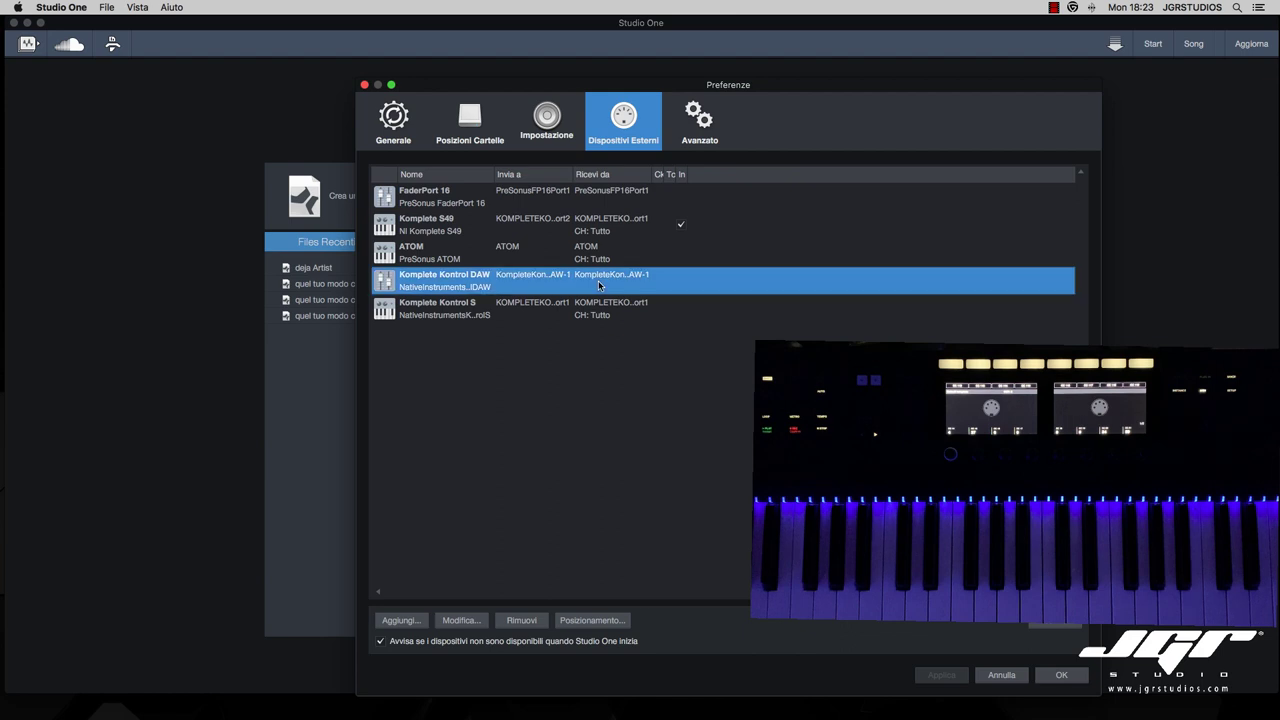
double_click(449, 288)
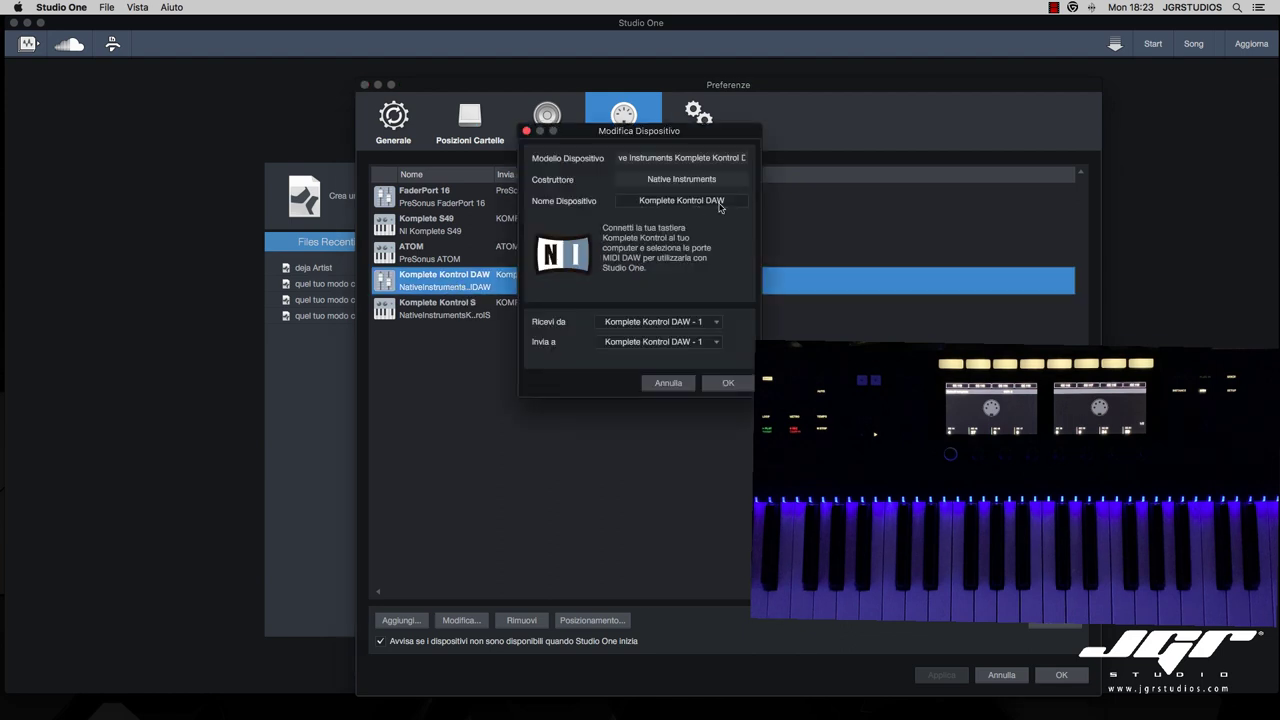
click(716, 322)
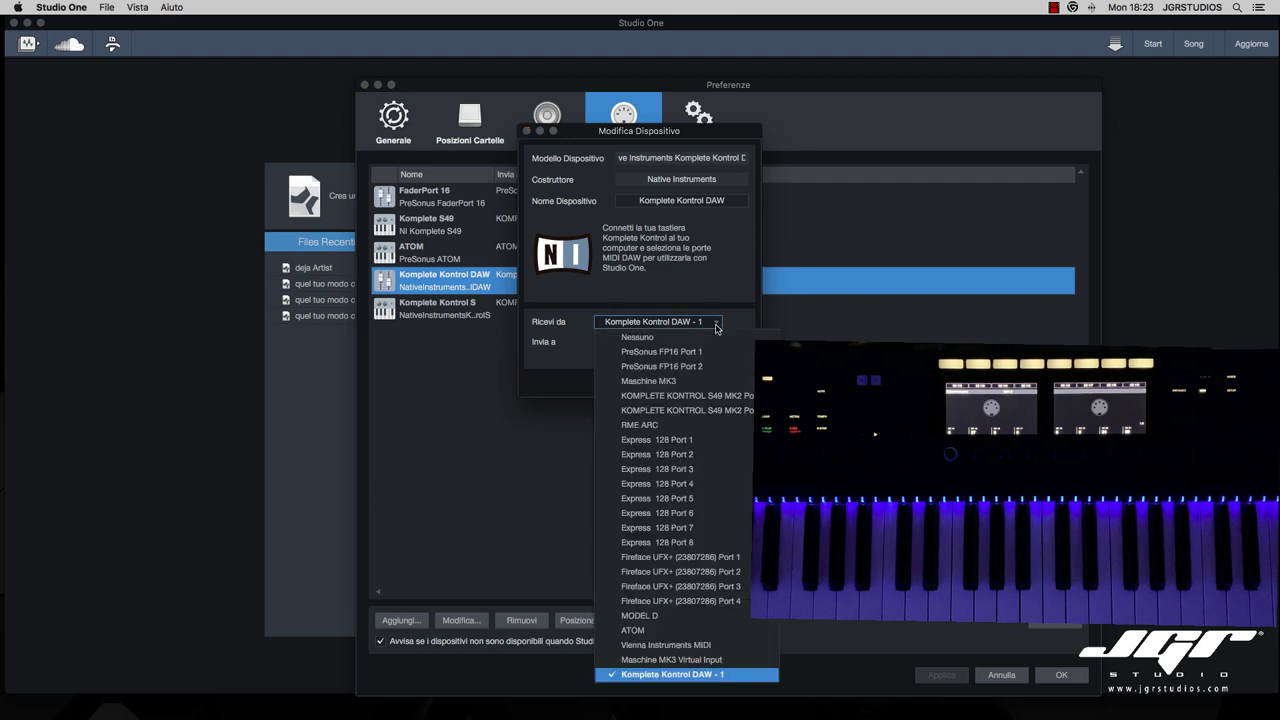
click(690, 675)
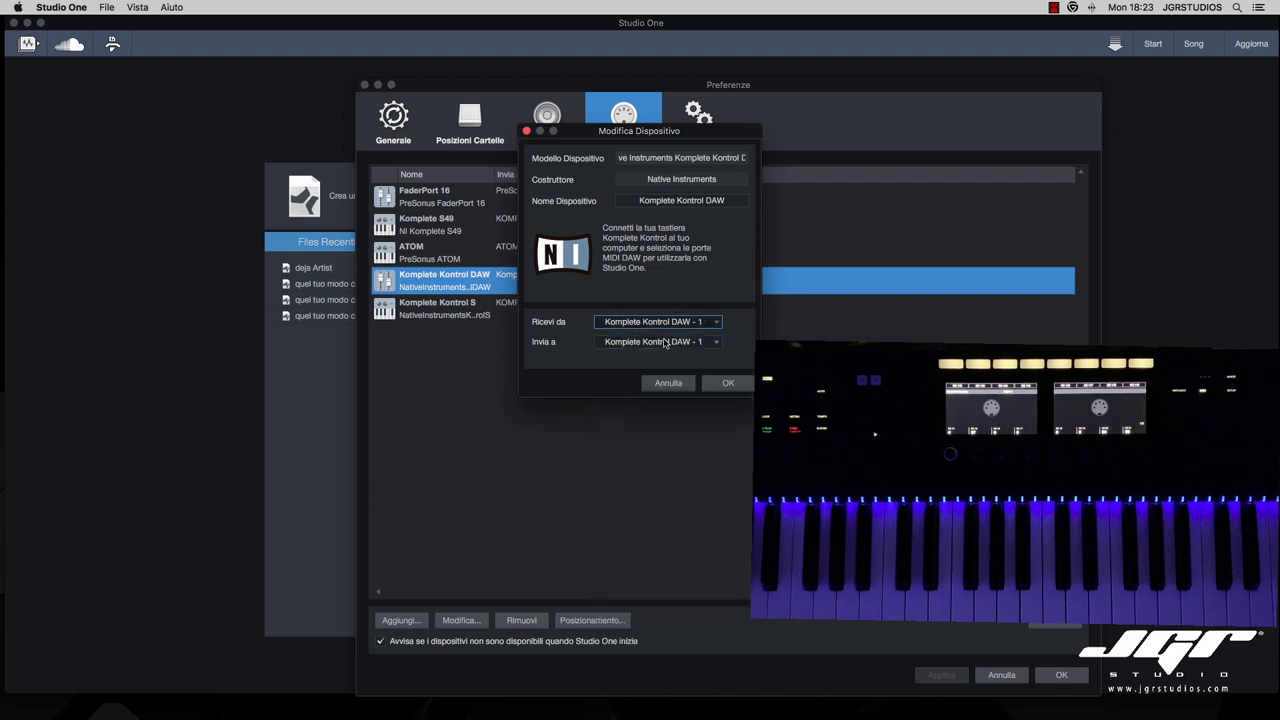
key(Return)
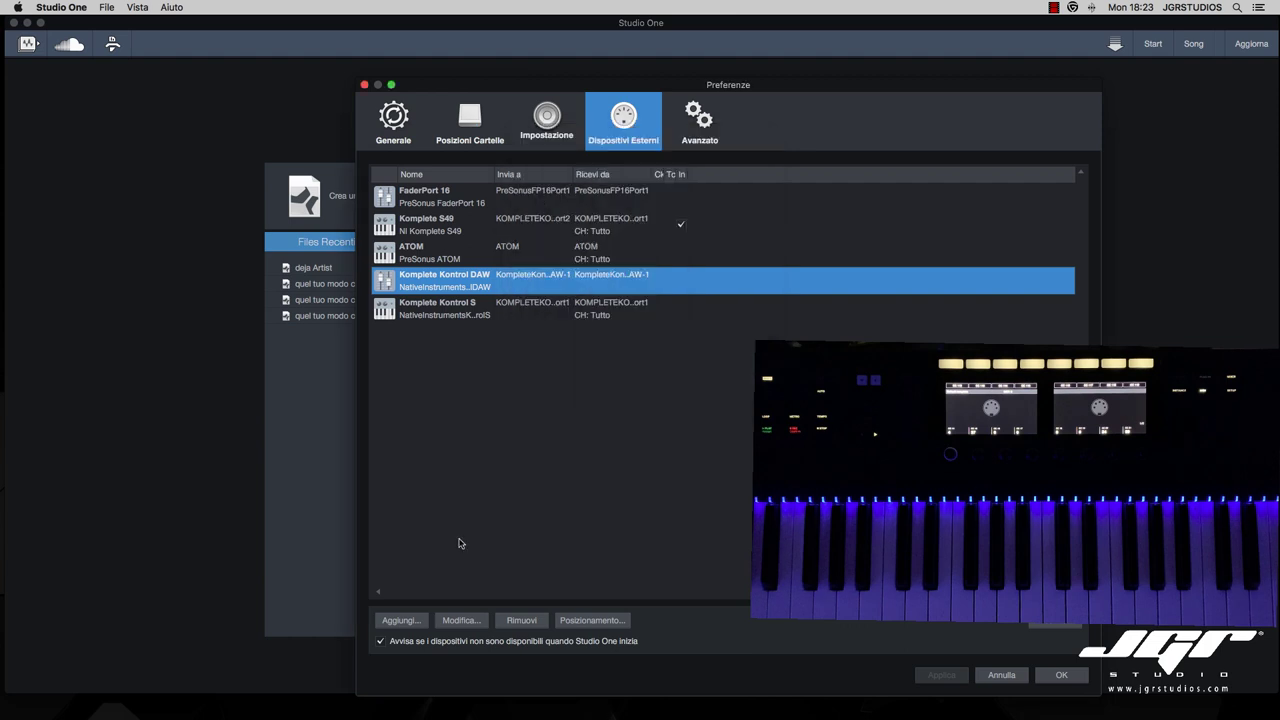
click(403, 620)
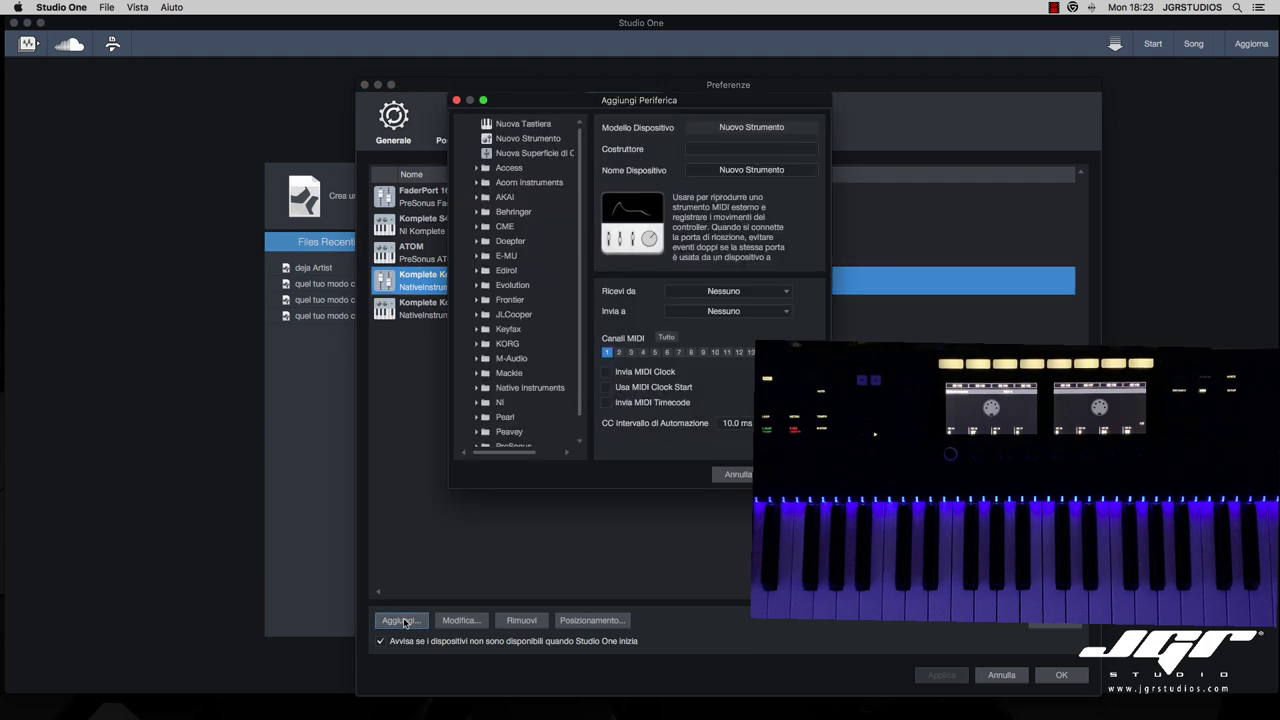
click(532, 155)
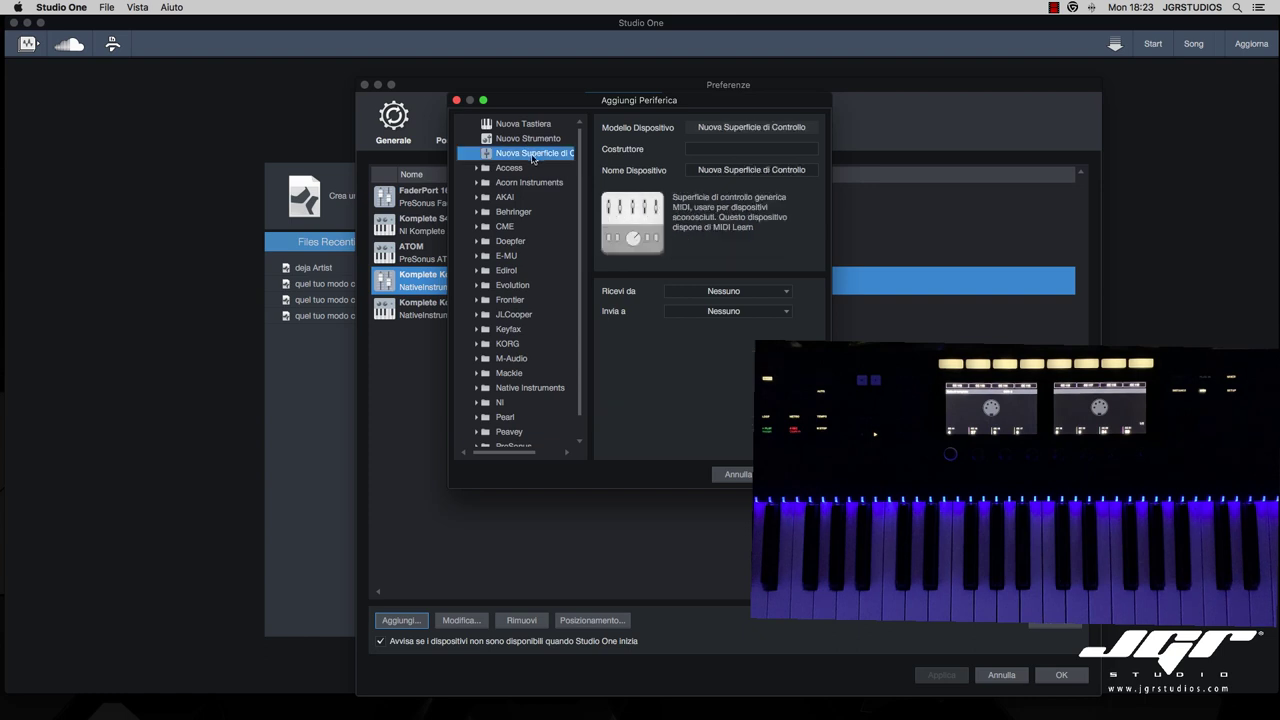
click(753, 291)
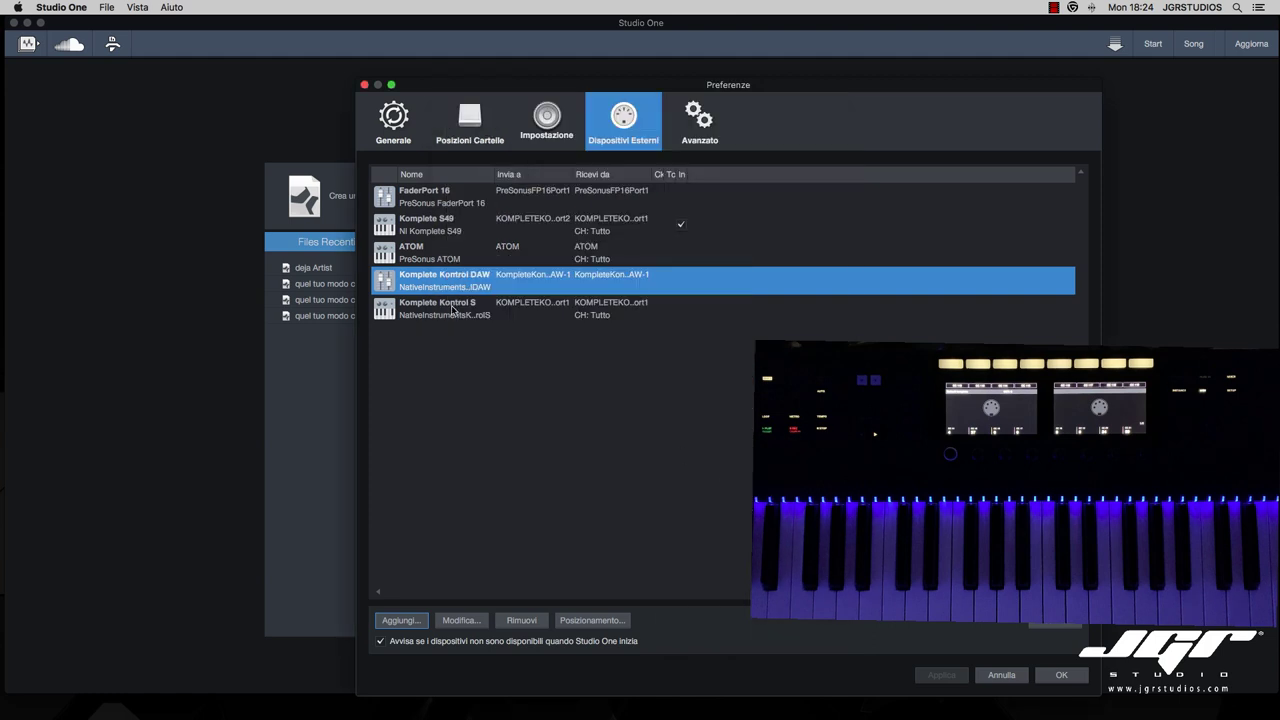
Step: Review the MIDI channel and port settings of the Komplete Kontrol S keyboard device without changing them
double_click(453, 311)
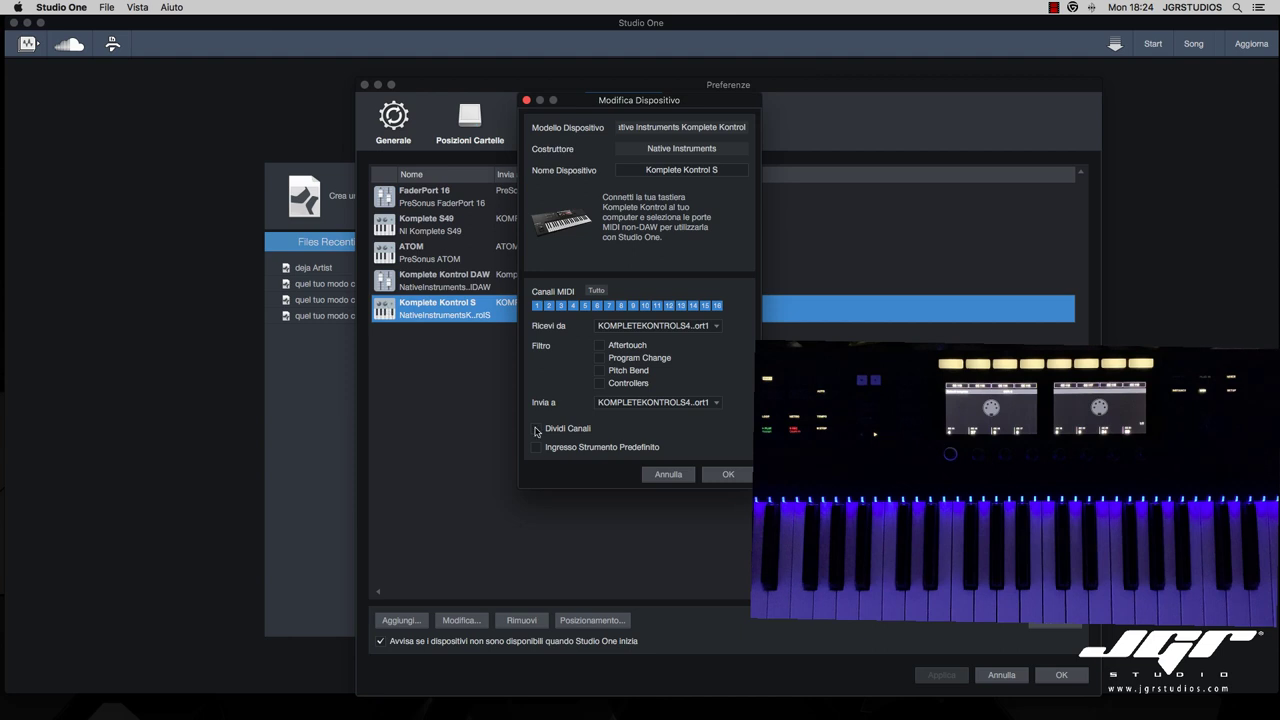
click(651, 480)
click(402, 621)
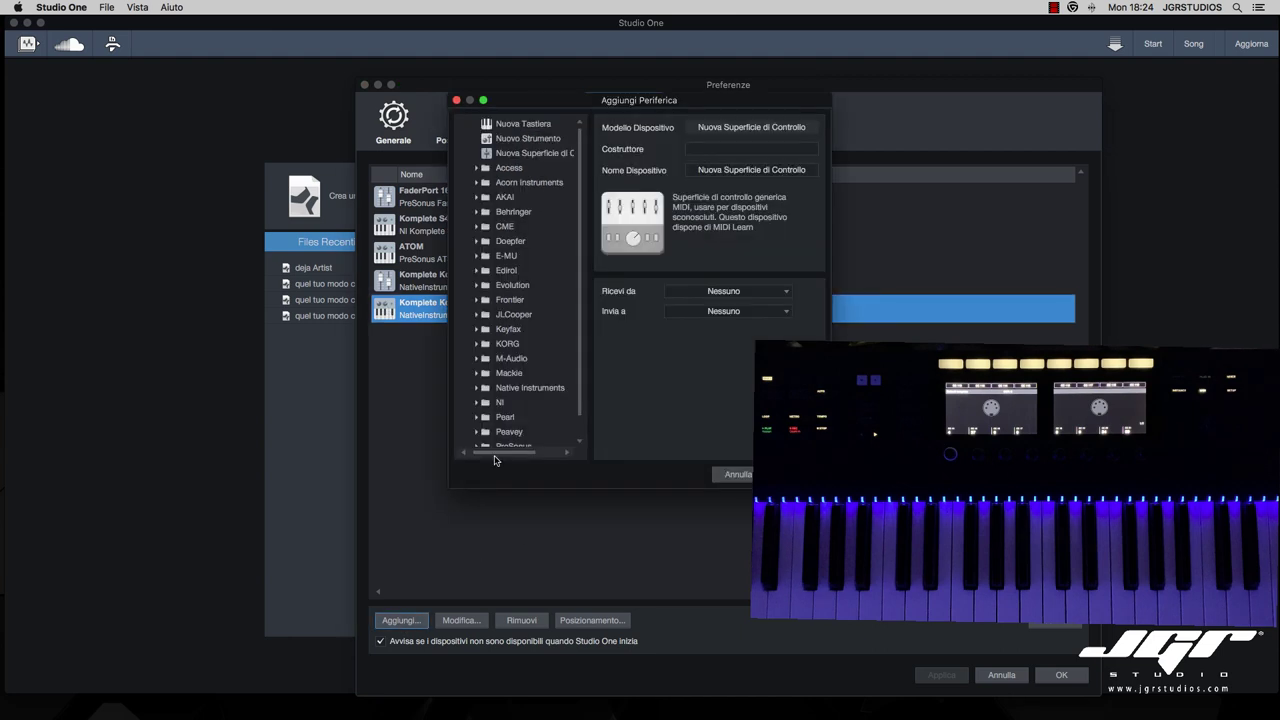
click(527, 125)
click(781, 327)
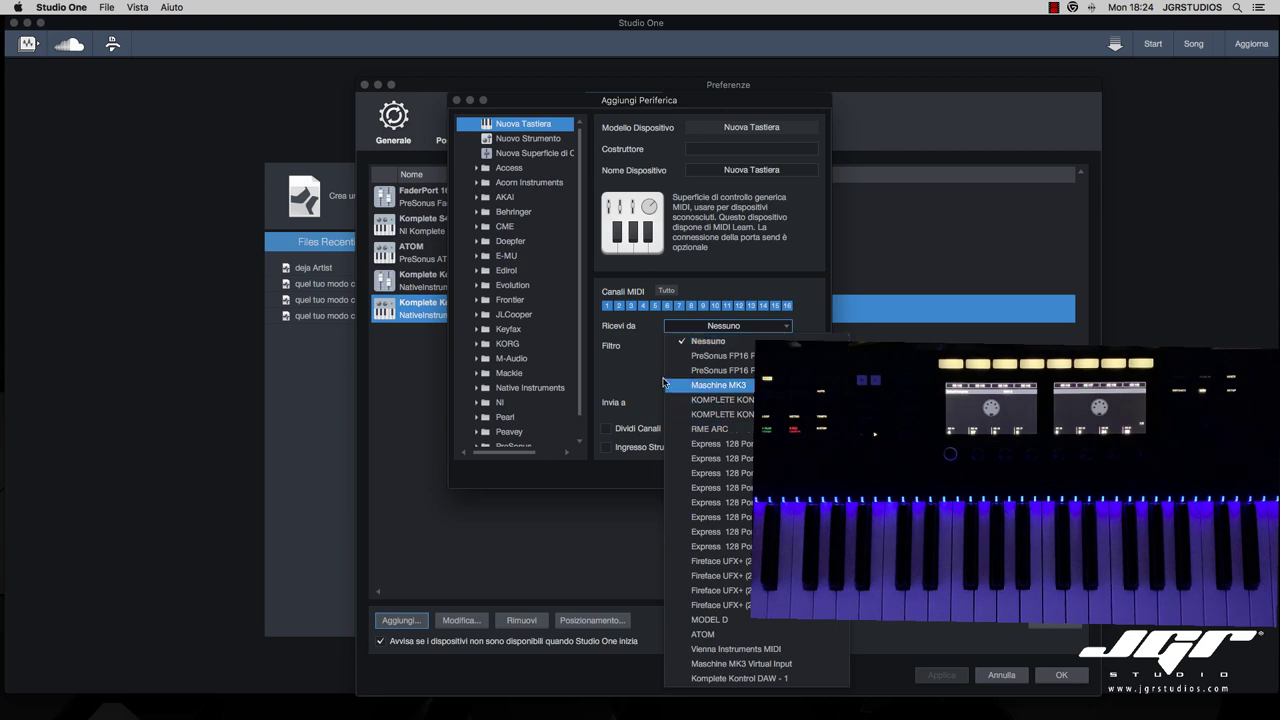
click(626, 367)
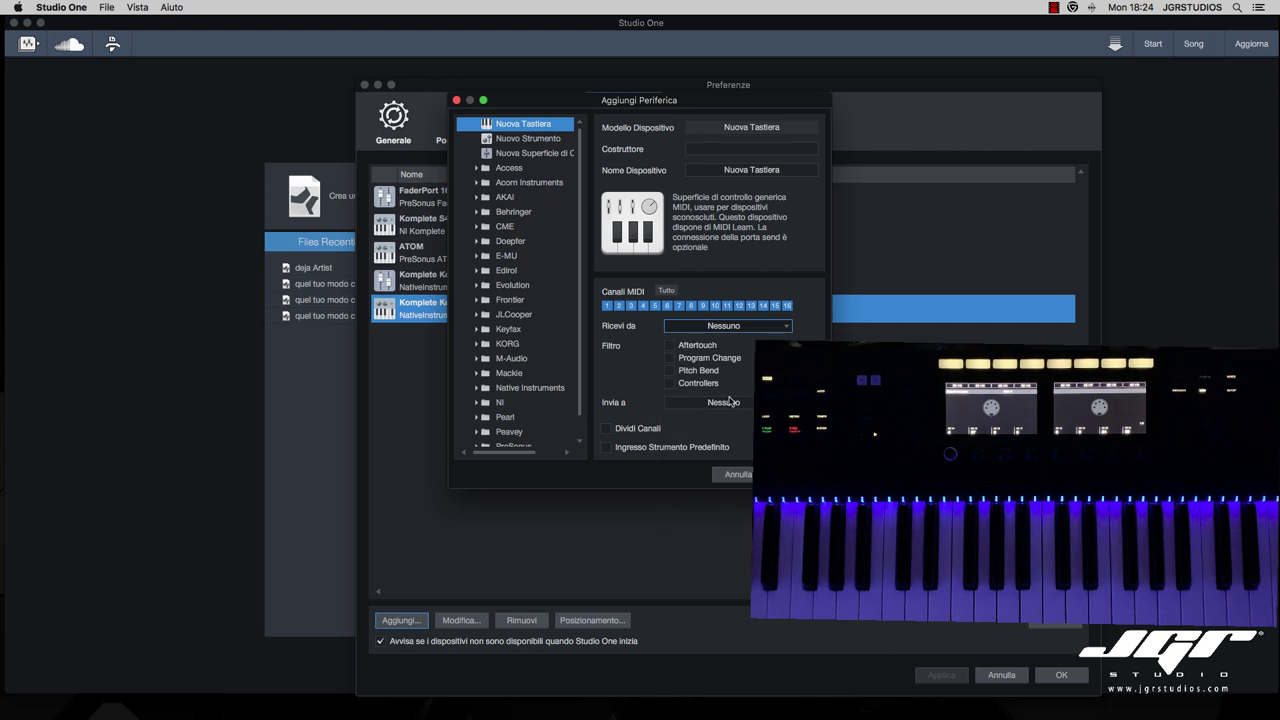
key(Escape)
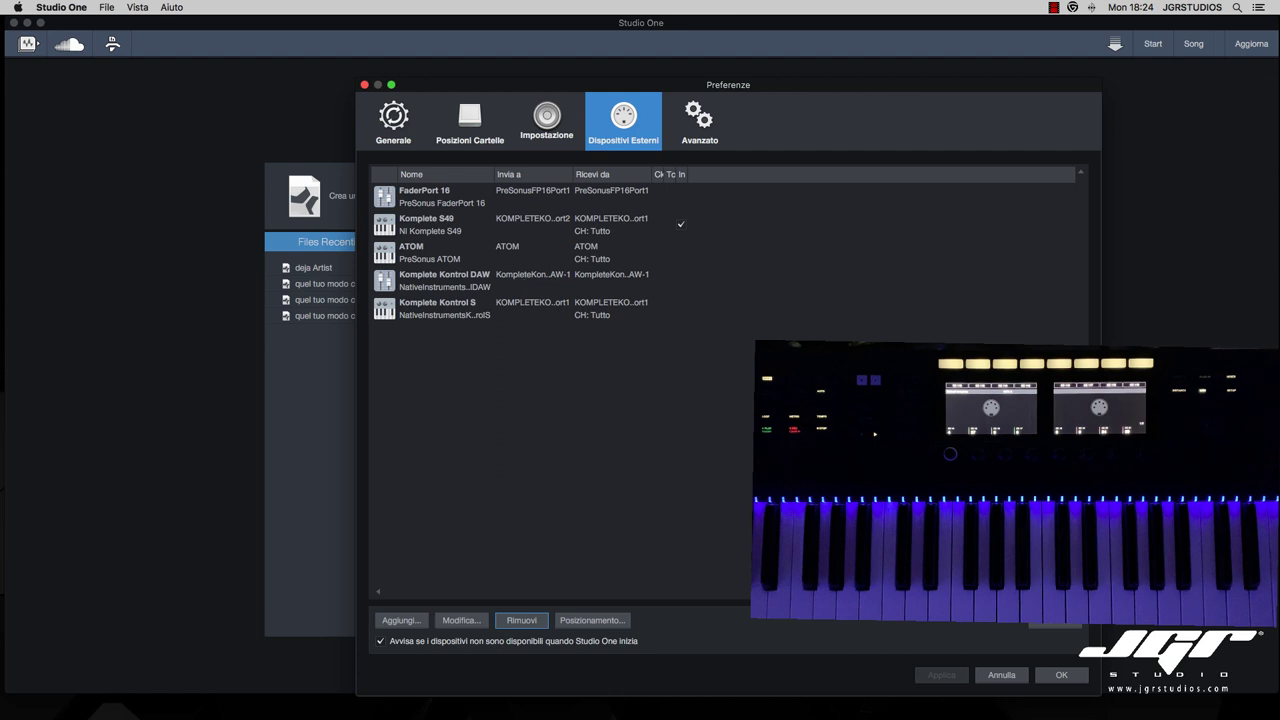
Step: Confirm the preferences and create a new song named Komplete Kontroò
click(1063, 677)
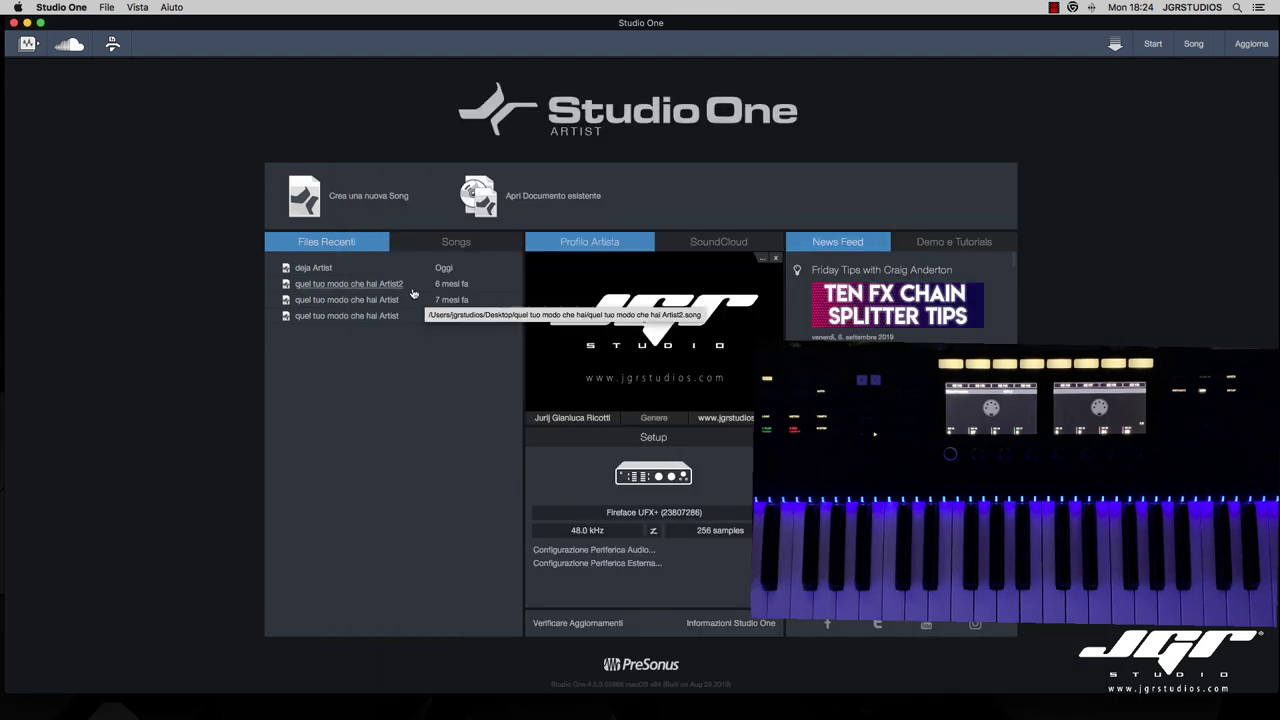
click(350, 197)
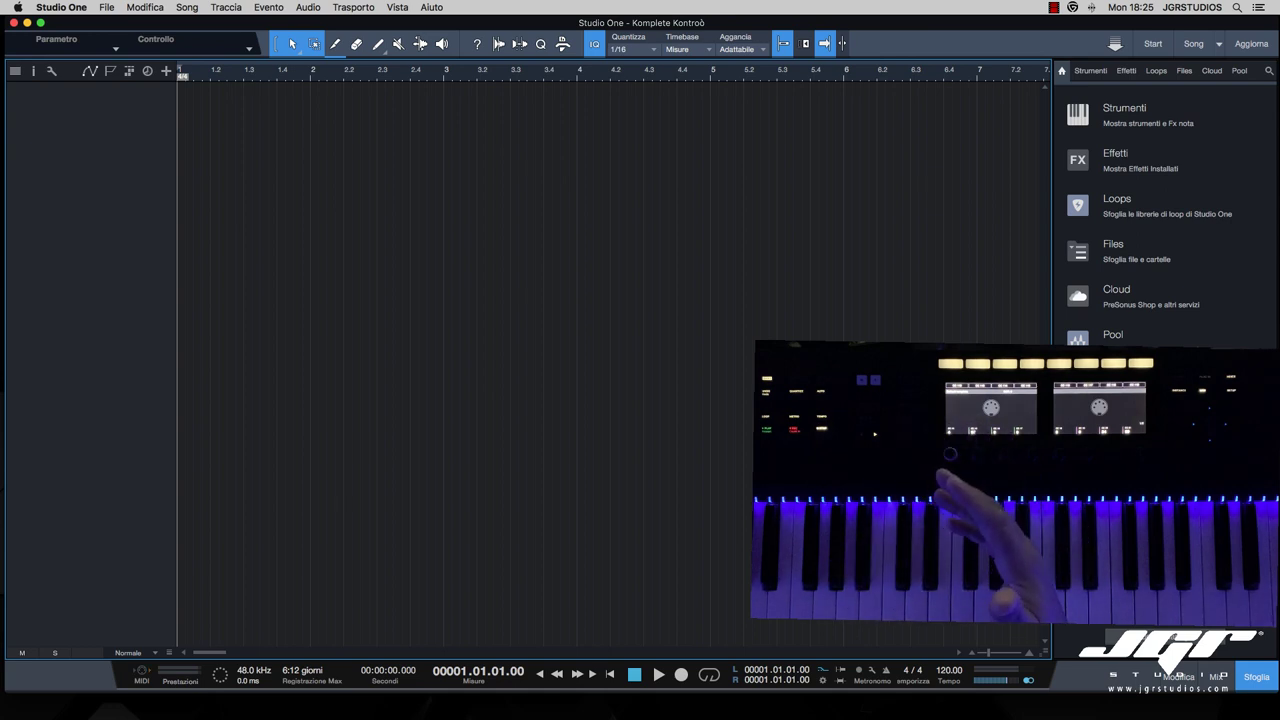
Step: Test the playback and metronome controls, and set the loop range from 1.01.01.00 to 2.02.04.00
key(space)
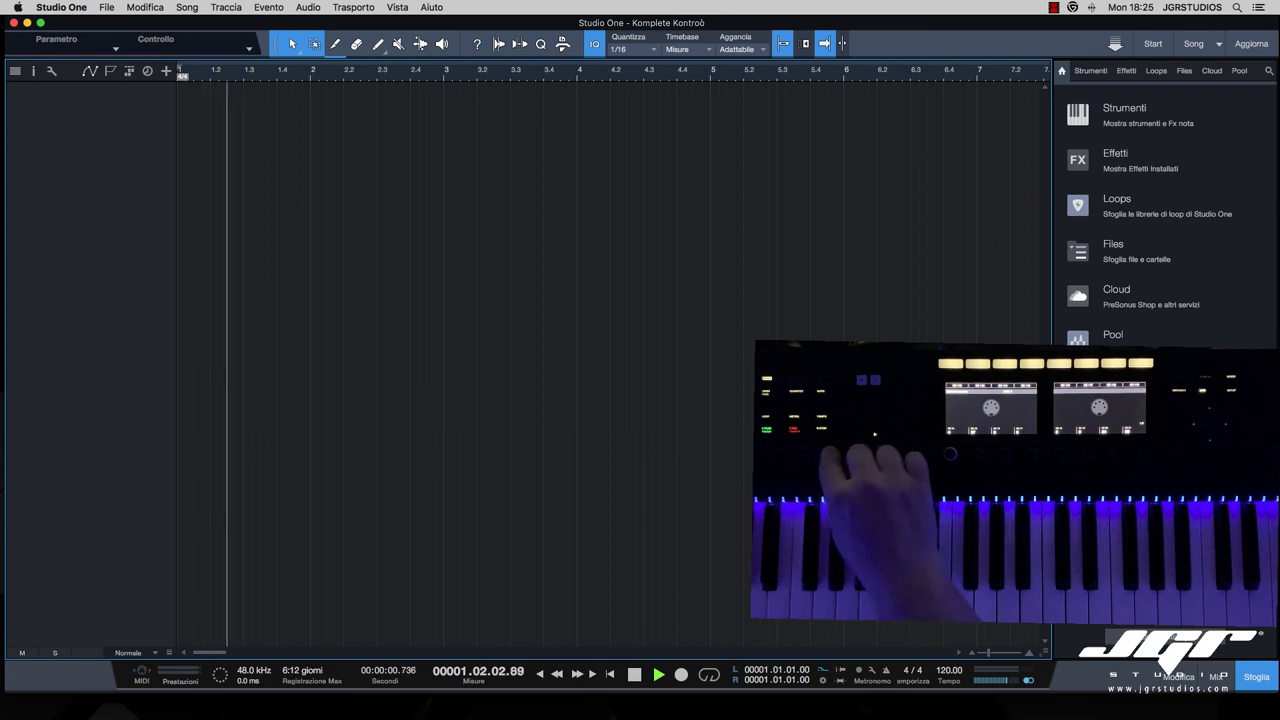
key(space)
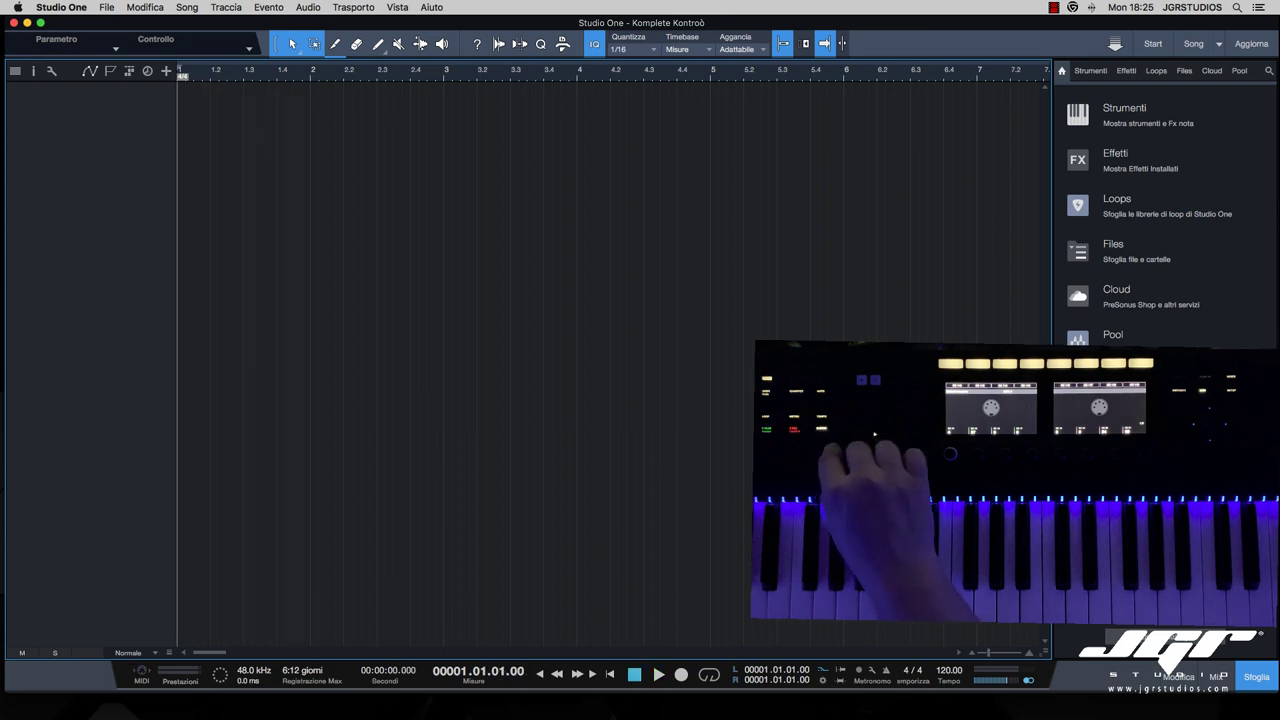
key(c)
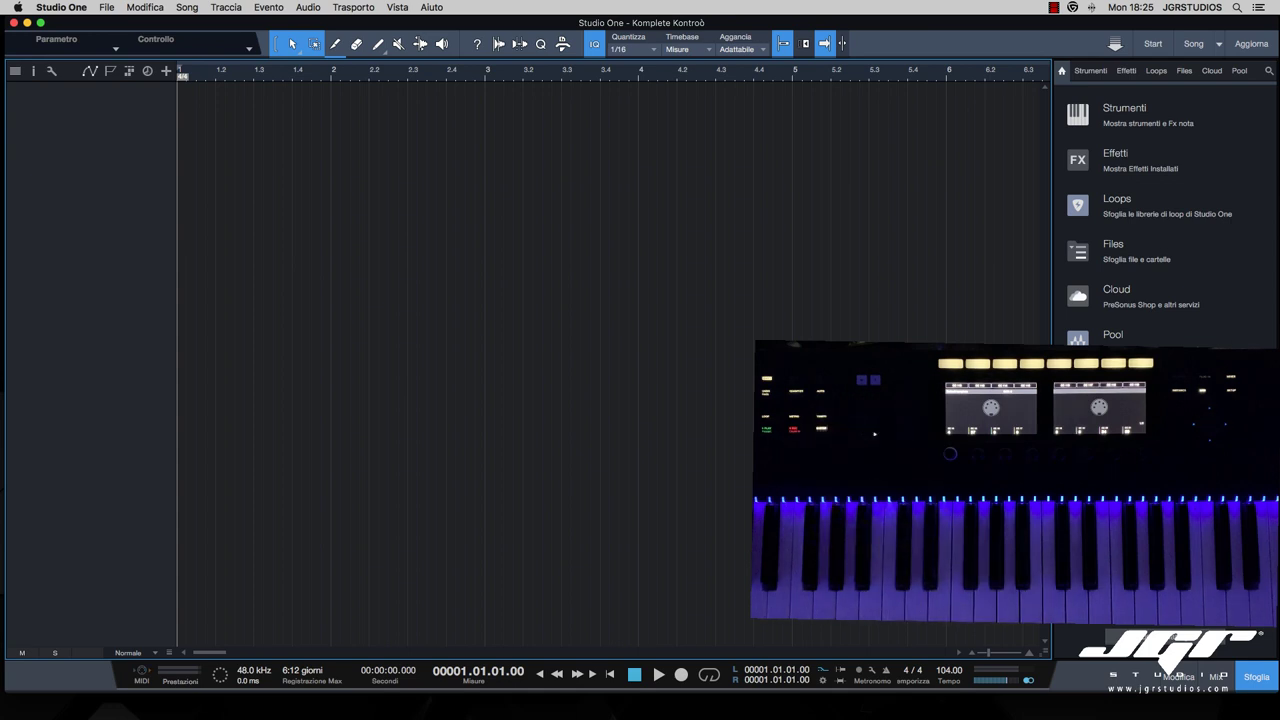
drag(196, 68, 394, 89)
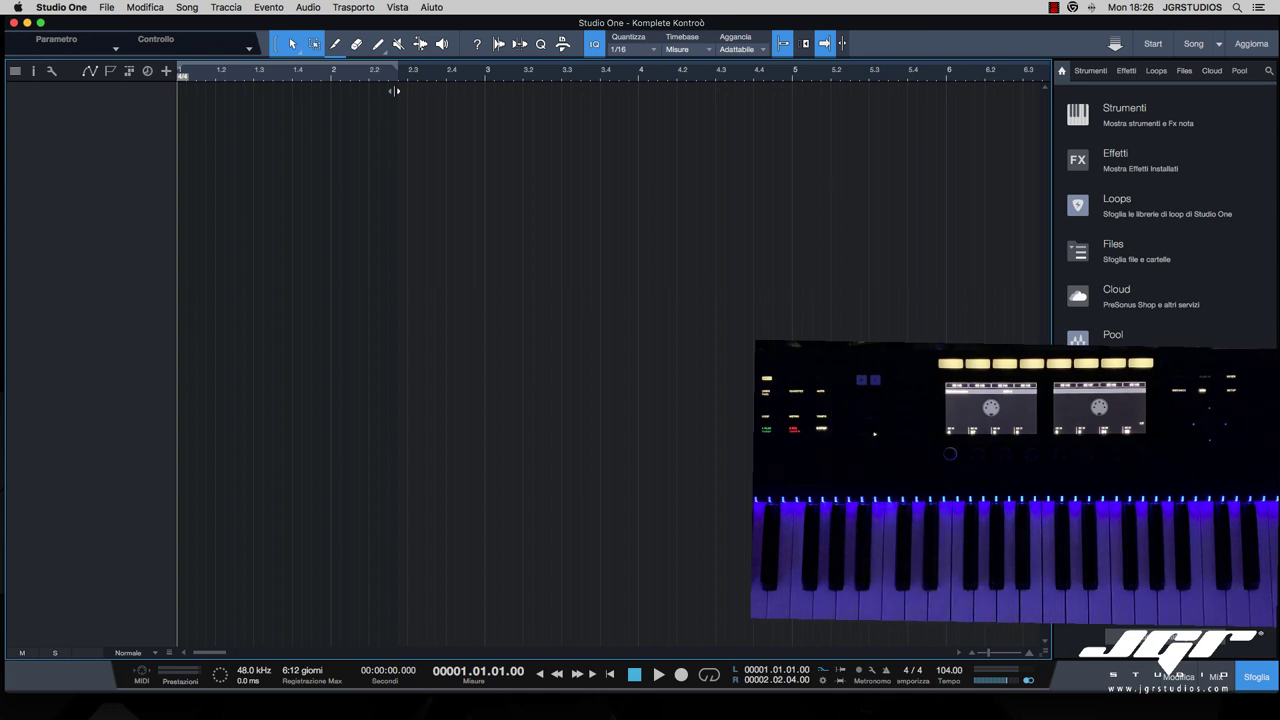
Step: Add eight mono audio tracks named S49 with automatic colours
click(166, 70)
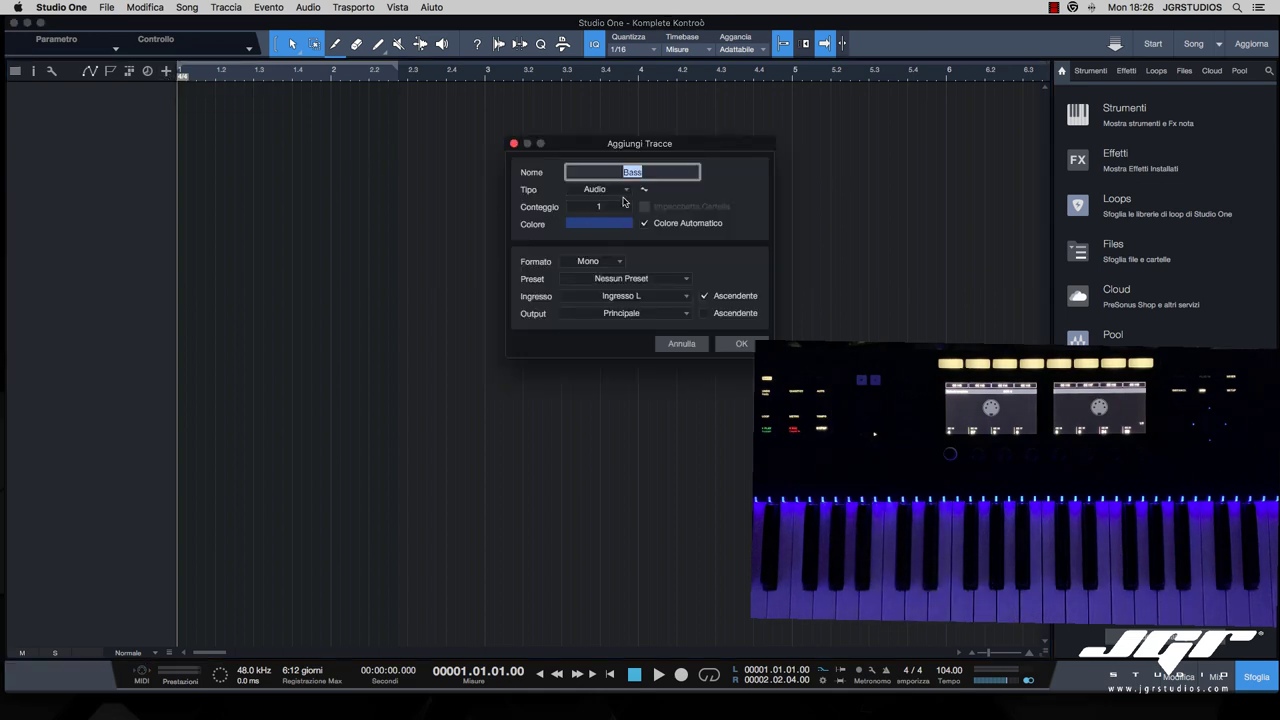
click(604, 207)
click(632, 172)
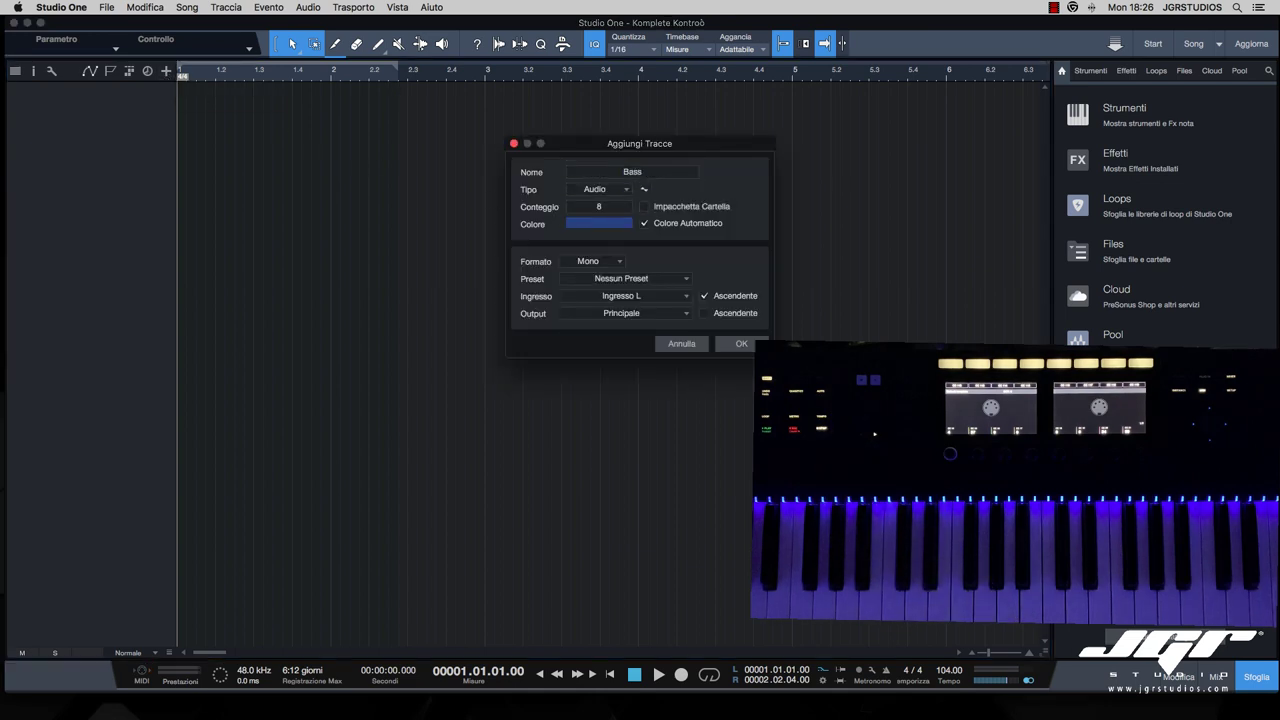
key(BackSpace)
text(S49)
click(736, 343)
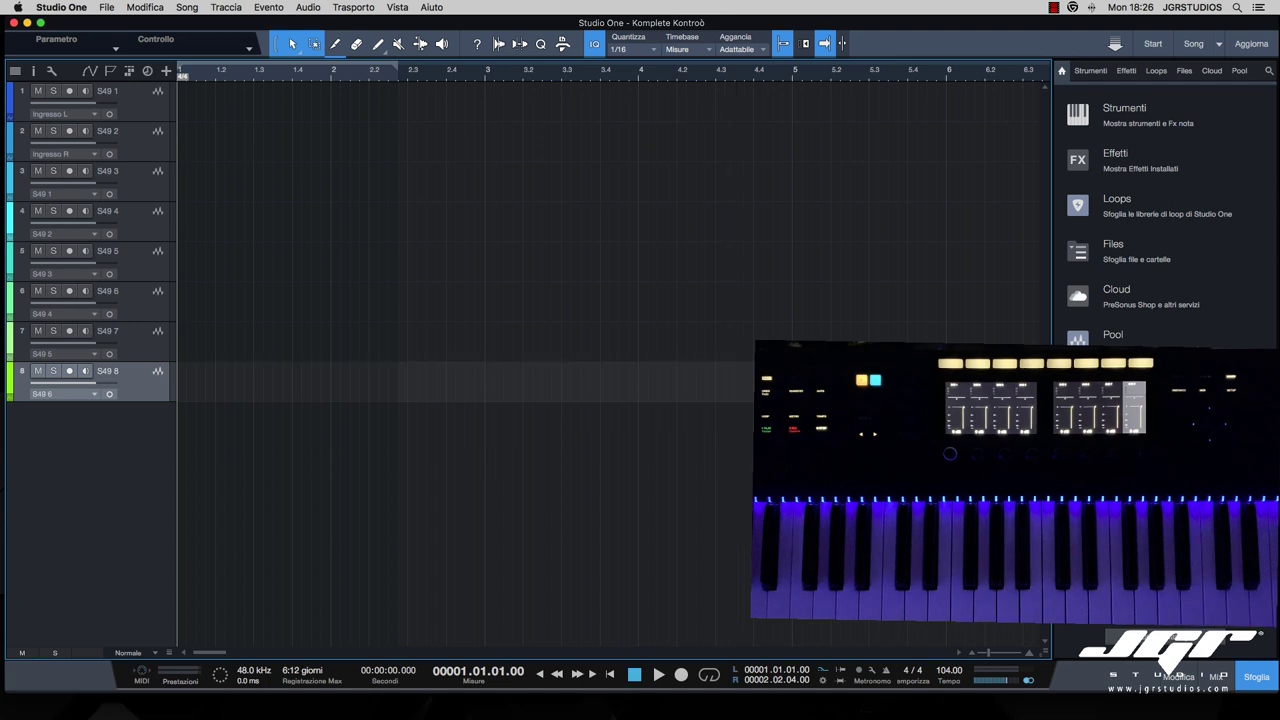
Step: Show the mix console and add the Native Instruments Komplete Kontrol instrument to the song
click(1217, 677)
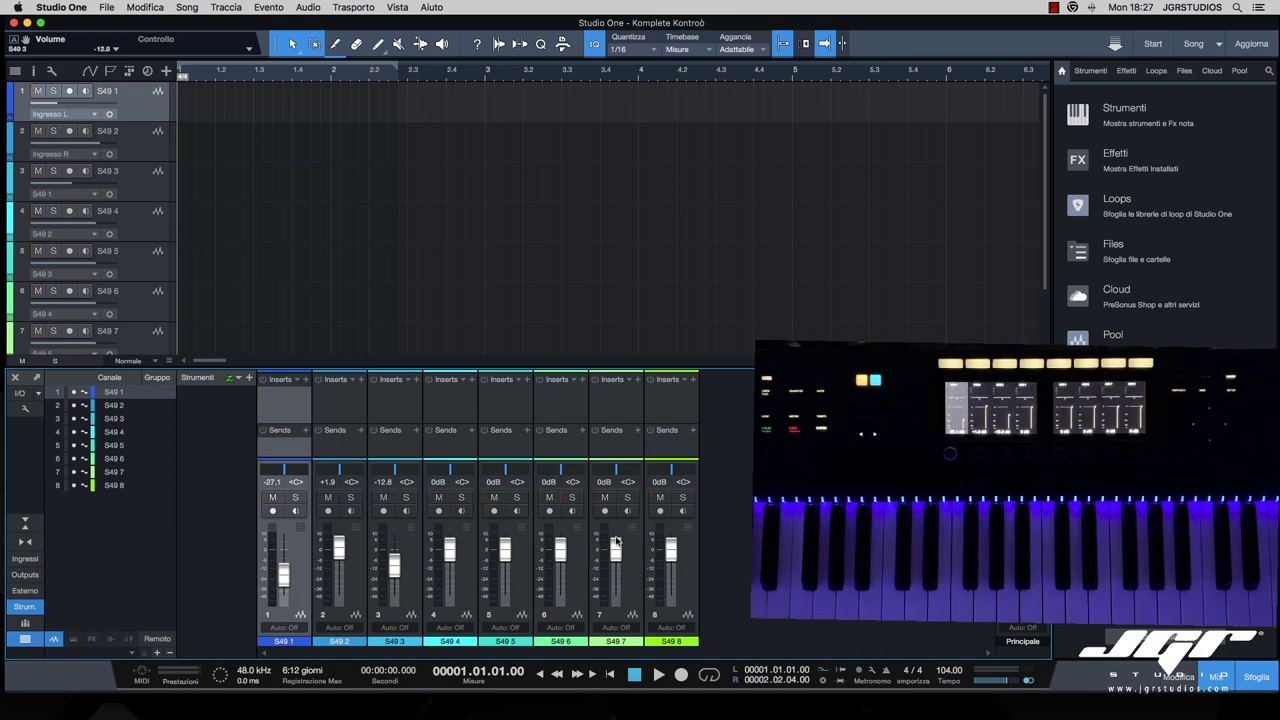
click(250, 378)
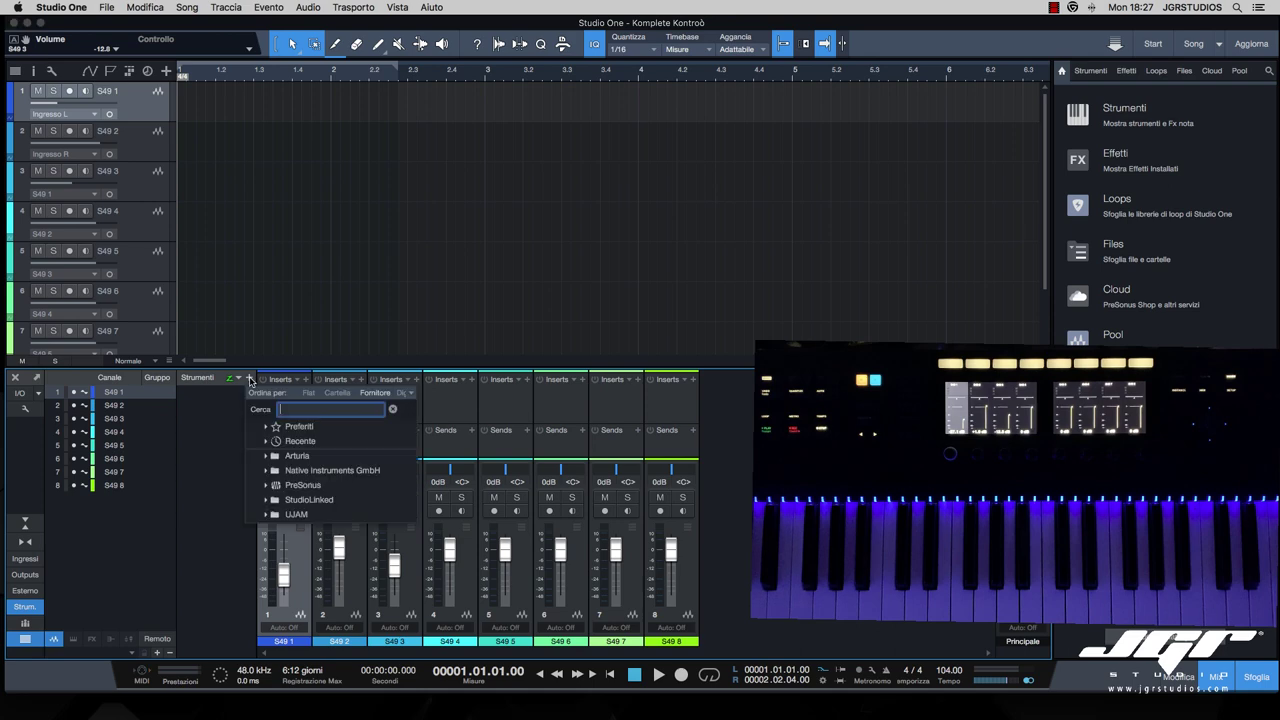
click(268, 470)
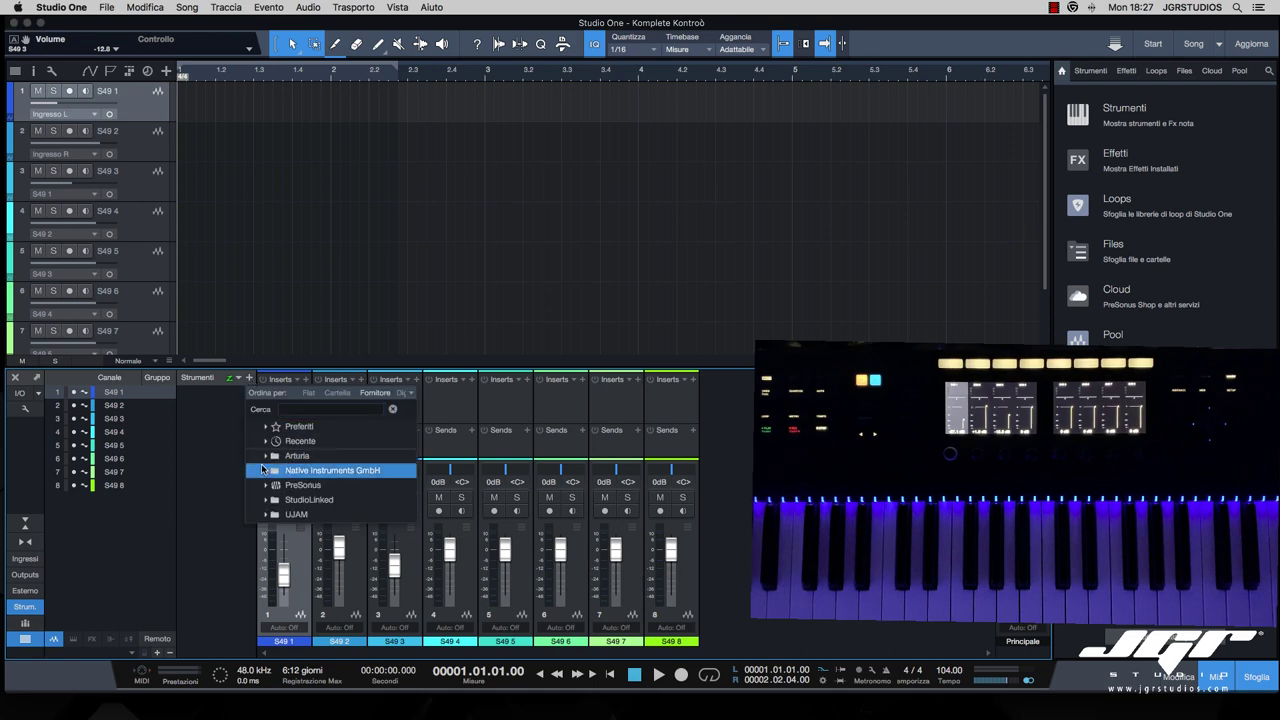
click(221, 431)
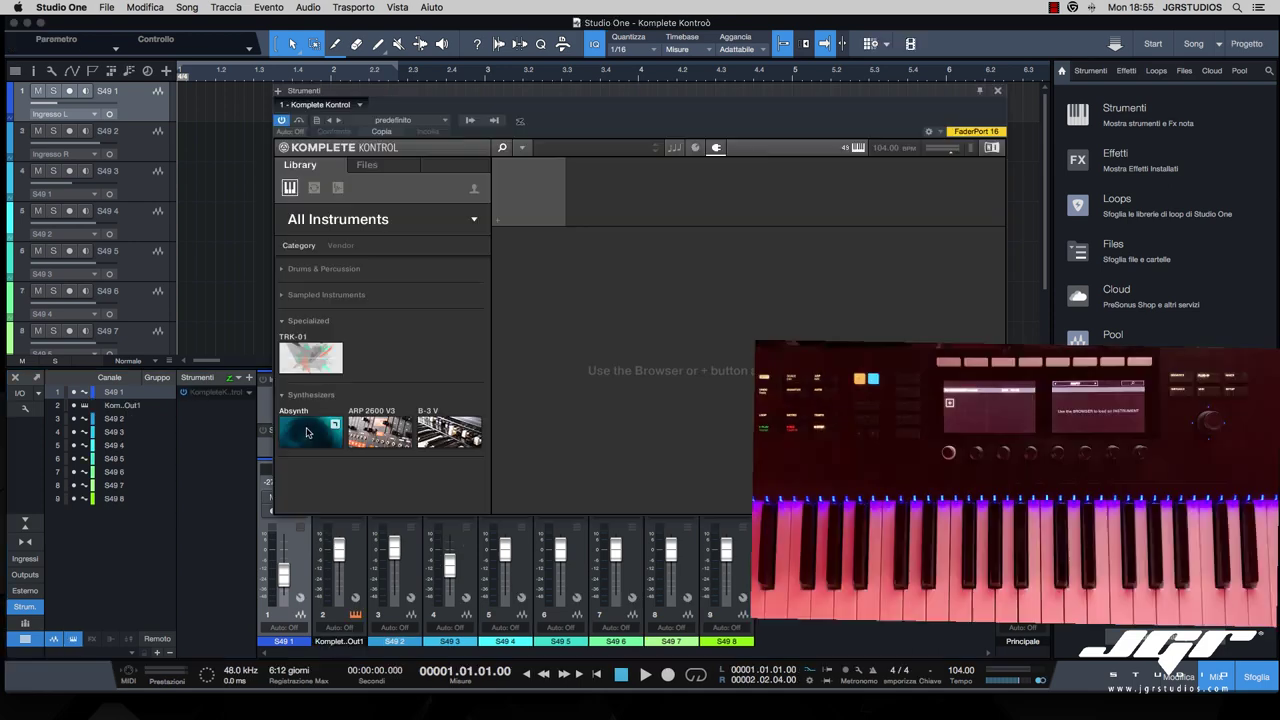
Step: Load the Absynth preset Epic Soundtrack (Split) in Komplete Kontrol and close the open instrument windows
click(307, 432)
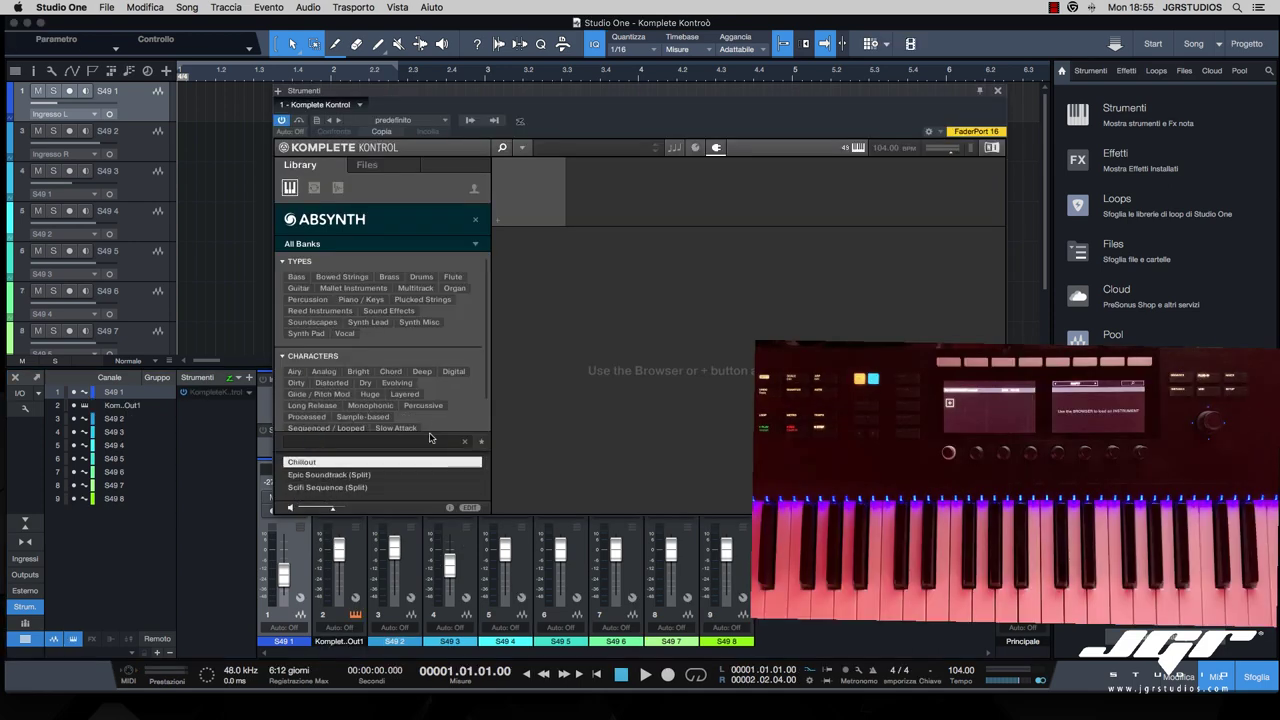
click(405, 474)
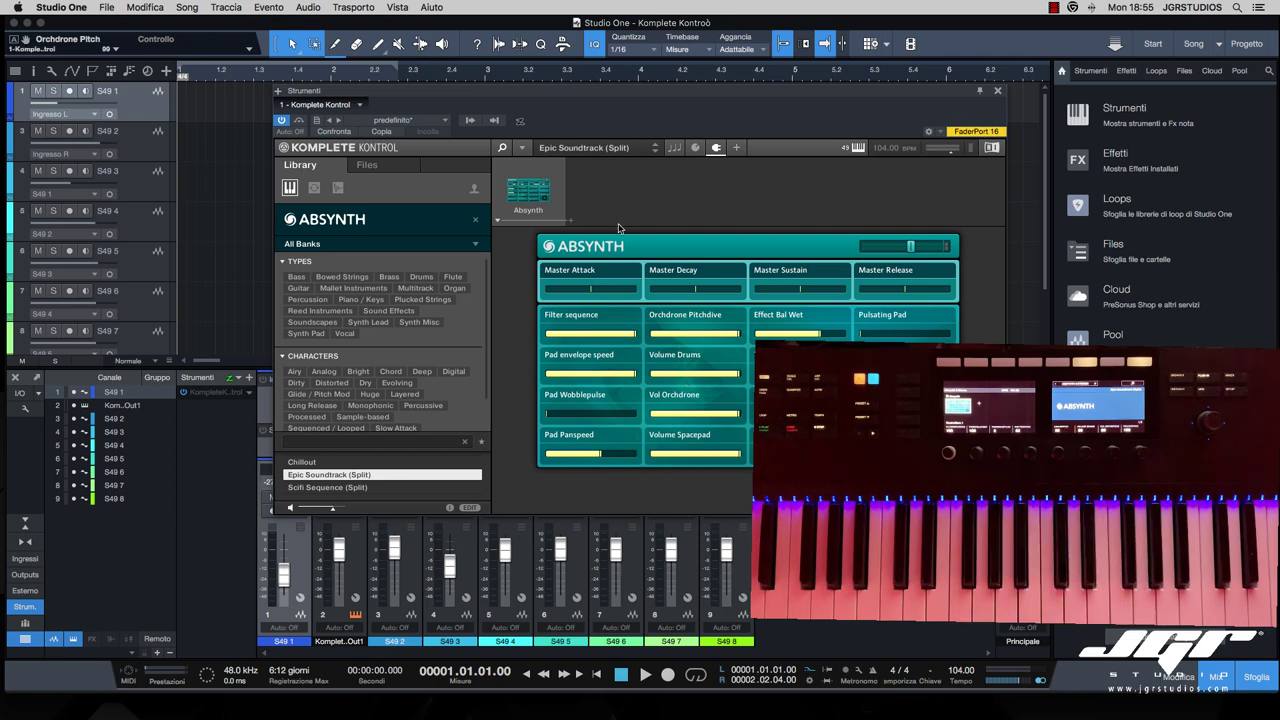
click(997, 93)
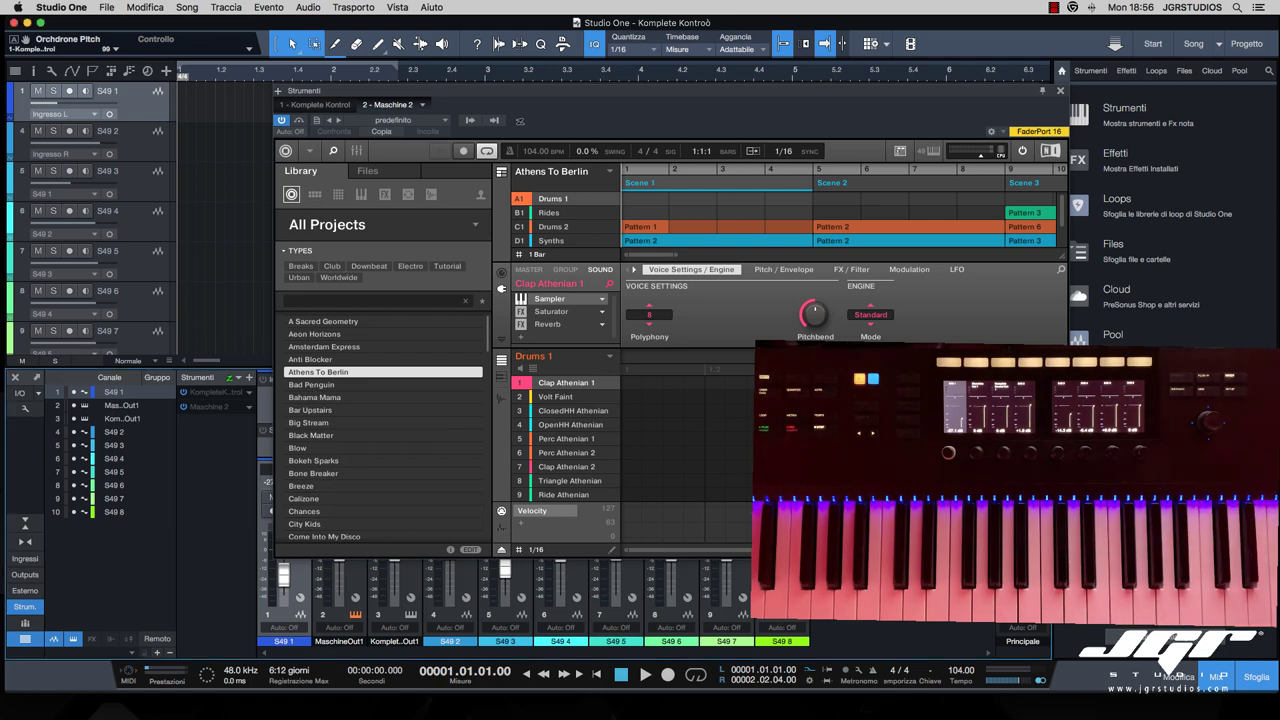
click(1060, 90)
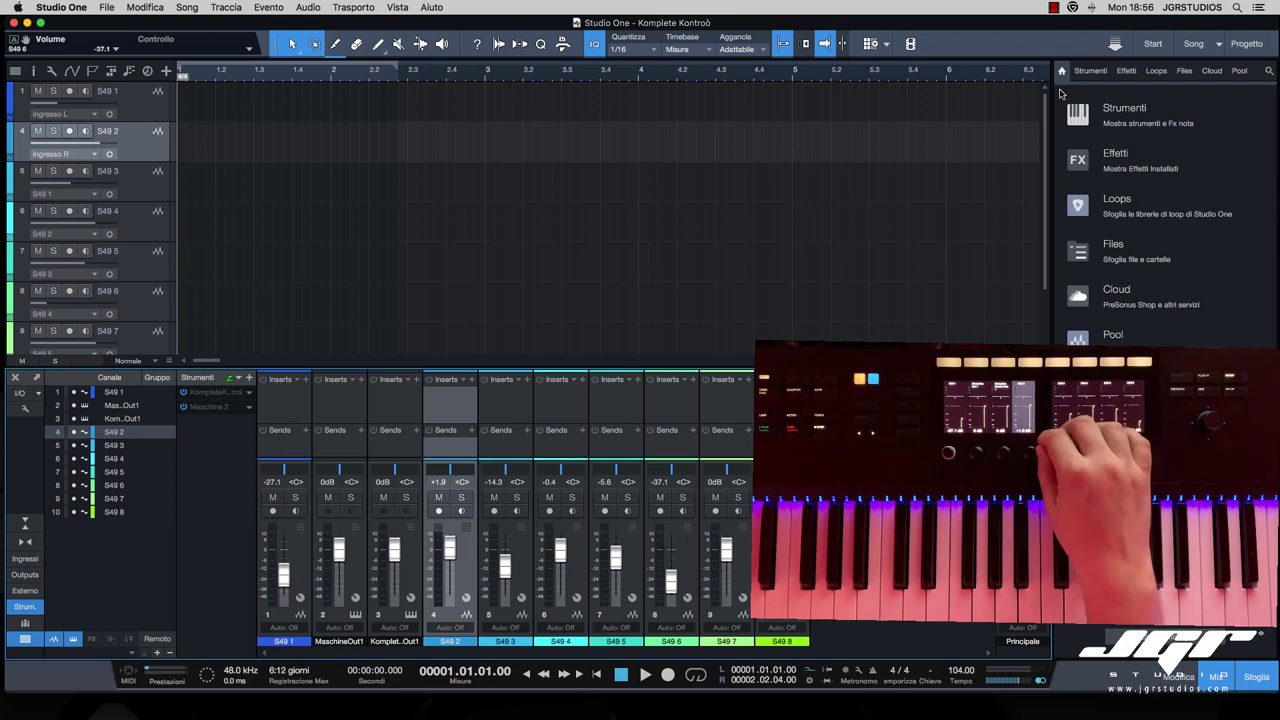